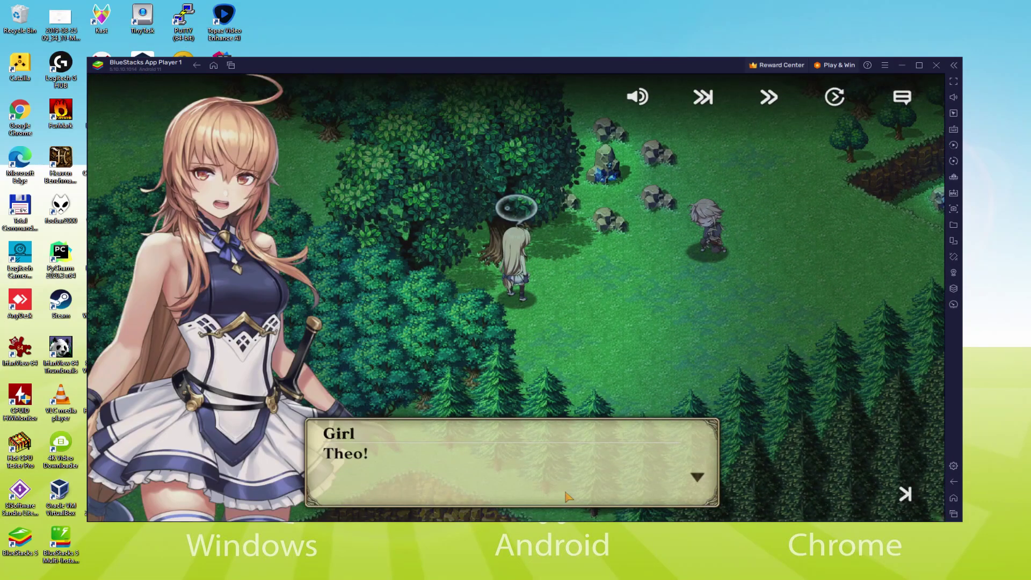
- Advance the Evertale story dialogue between the girl and Theo past the unseen creature's roar
{"action": "left_click", "coordinate": [596, 496]}
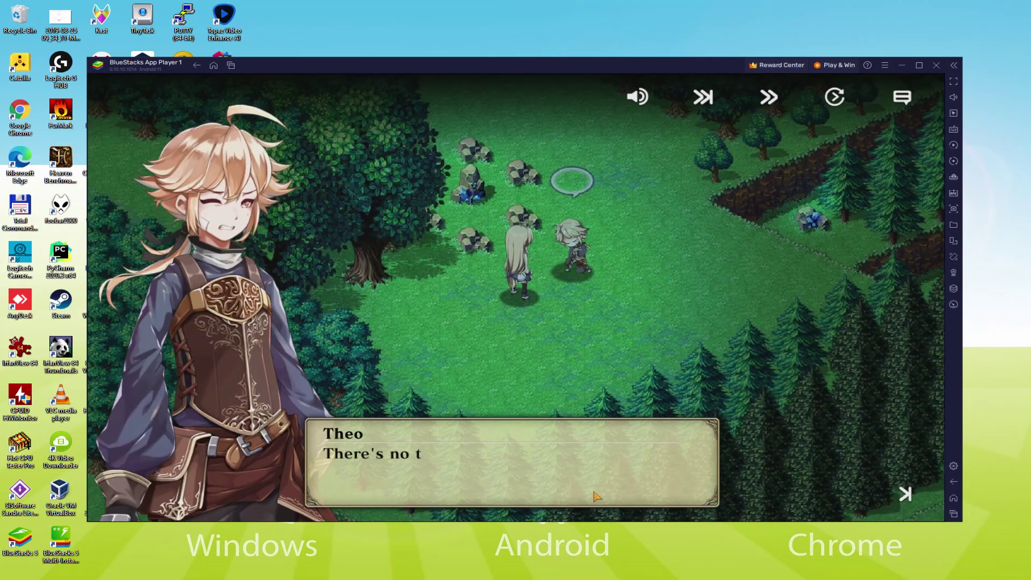
{"action": "left_click", "coordinate": [595, 495]}
{"action": "left_click", "coordinate": [595, 495]}
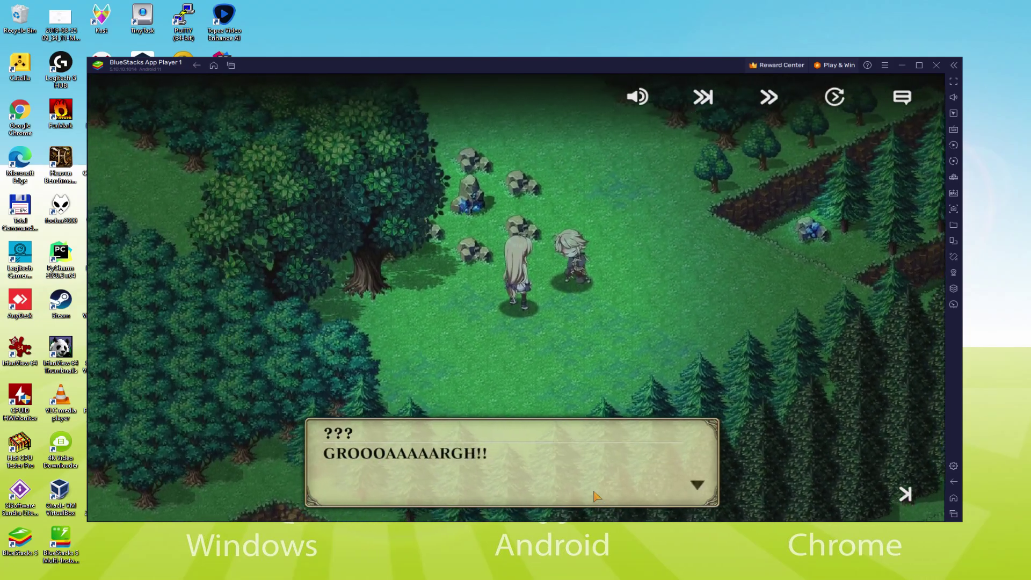
{"action": "left_click", "coordinate": [650, 491]}
{"action": "left_click", "coordinate": [687, 492]}
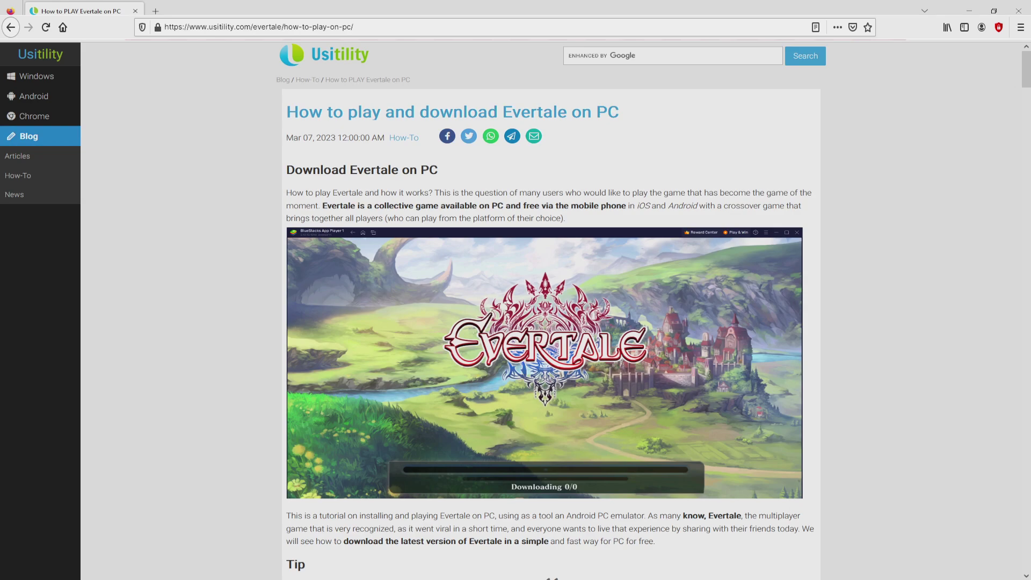
- Follow the Usitility article's game download link to the BlueStacks Evertale page and start the Play Evertale on PC download
{"action": "scroll", "coordinate": [548, 322], "scroll_direction": "down", "scroll_amount": 4}
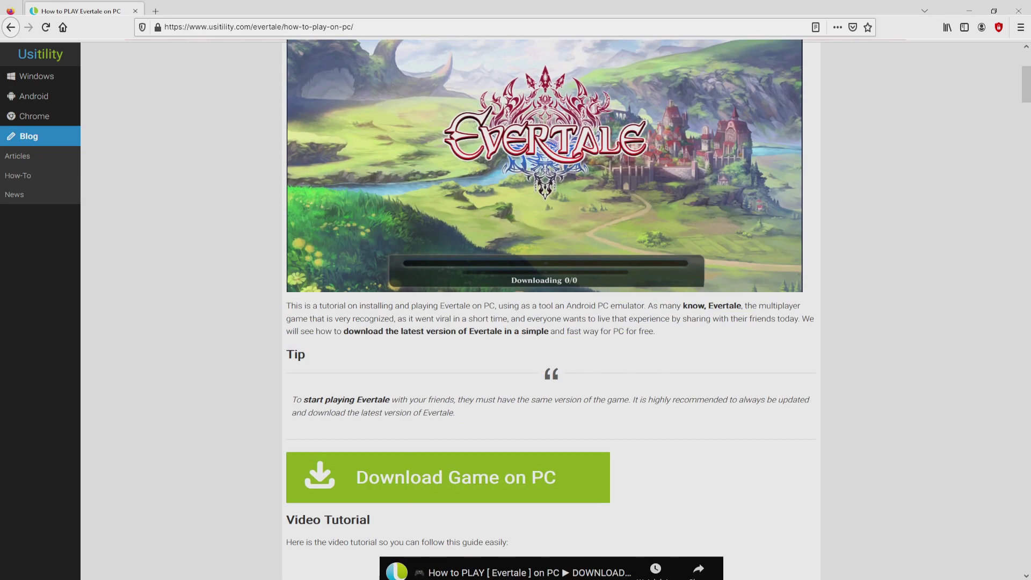
{"action": "left_click", "coordinate": [451, 477]}
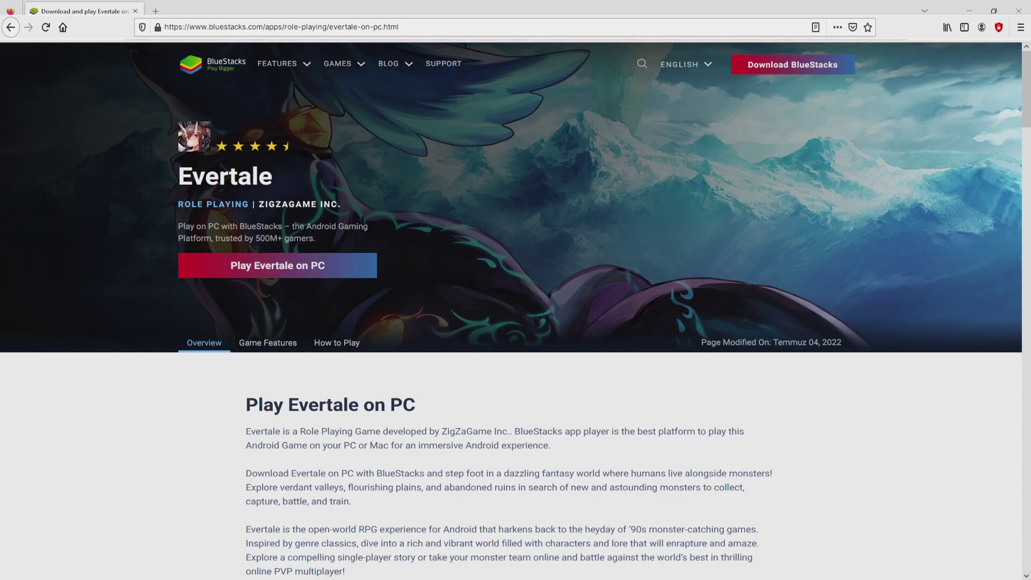
{"action": "scroll", "coordinate": [516, 323], "scroll_direction": "down", "scroll_amount": 15}
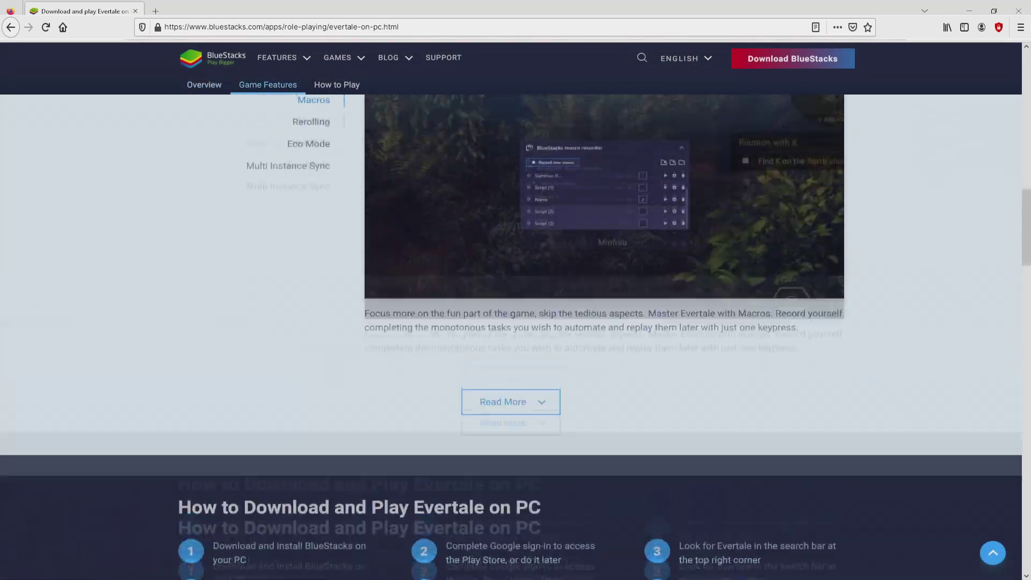
{"action": "scroll", "coordinate": [515, 322], "scroll_direction": "up", "scroll_amount": 2}
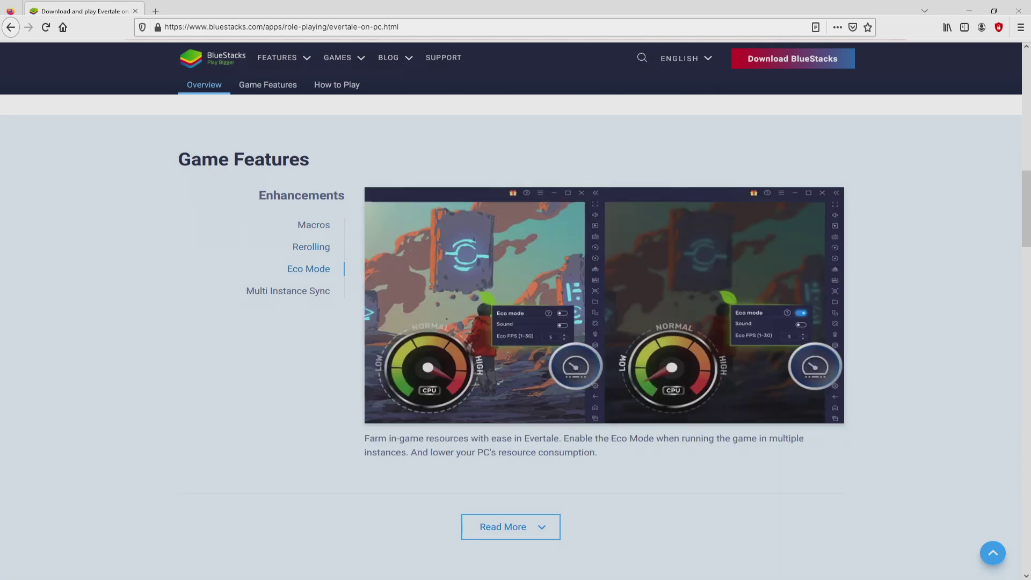
{"action": "key", "text": "Home"}
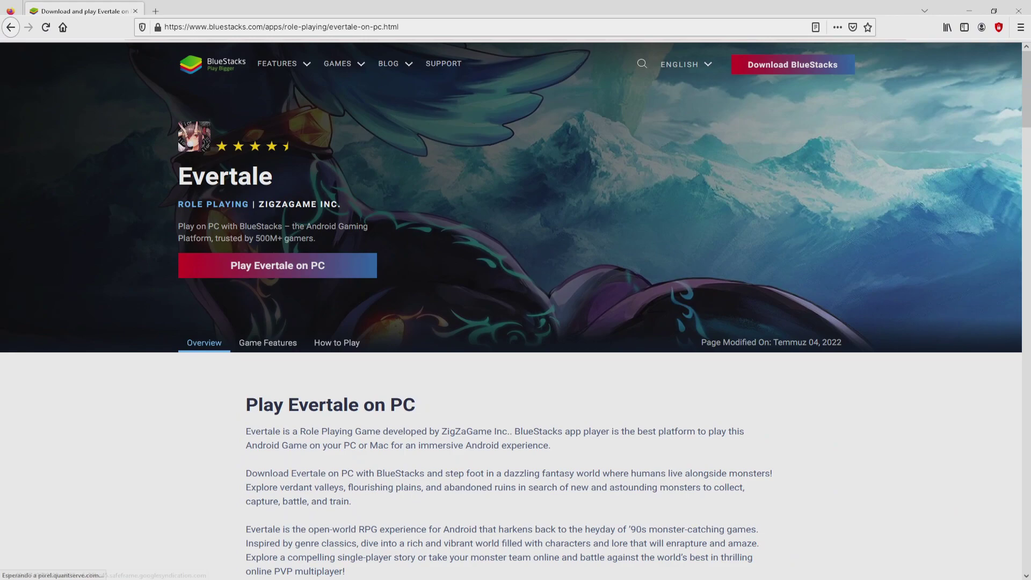
{"action": "left_click", "coordinate": [301, 265]}
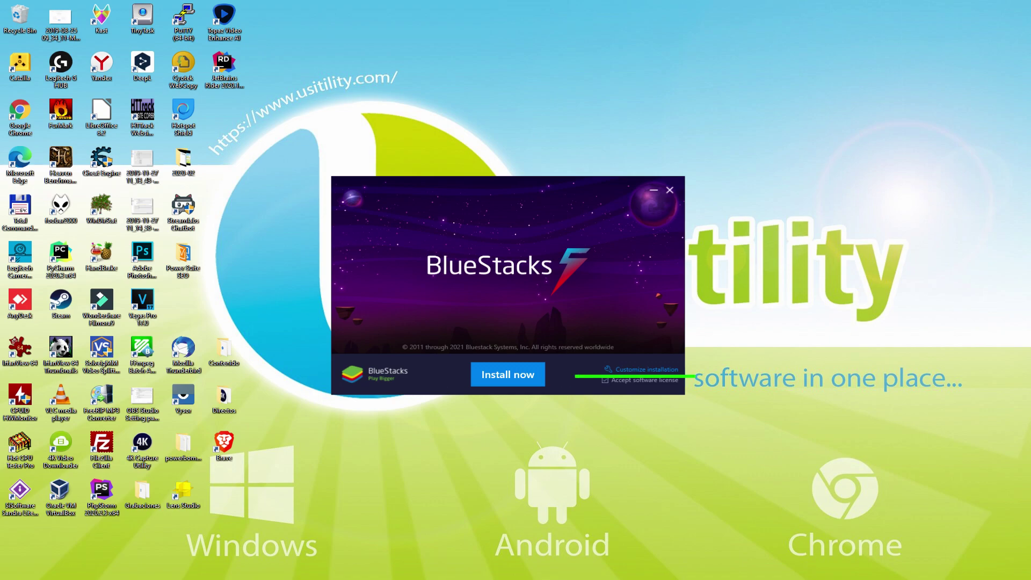
- Review the customized data path options in the BlueStacks installer, return to the main page and start the installation
{"action": "left_click", "coordinate": [626, 369]}
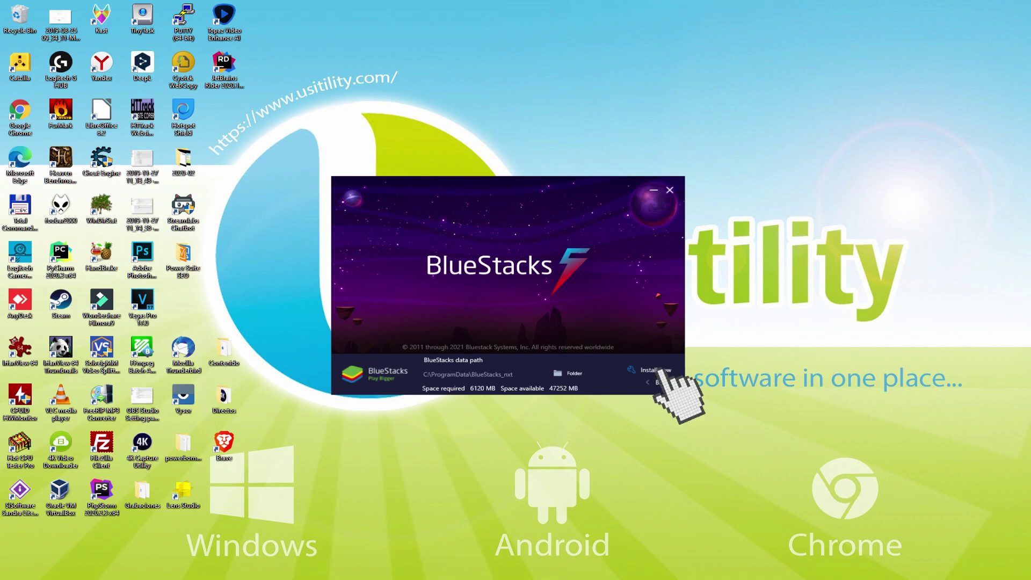
{"action": "left_click", "coordinate": [652, 382]}
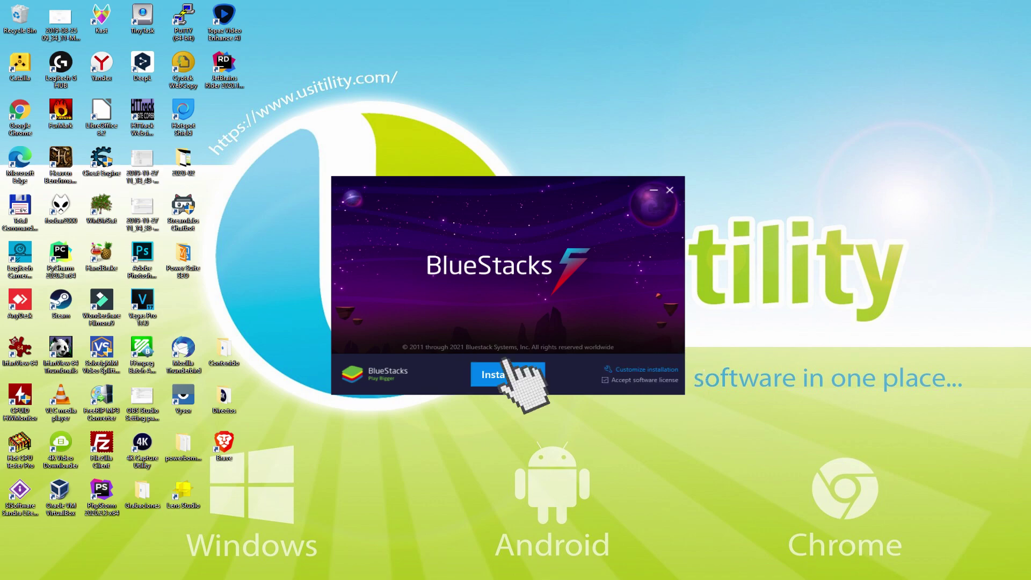
{"action": "left_click", "coordinate": [508, 361]}
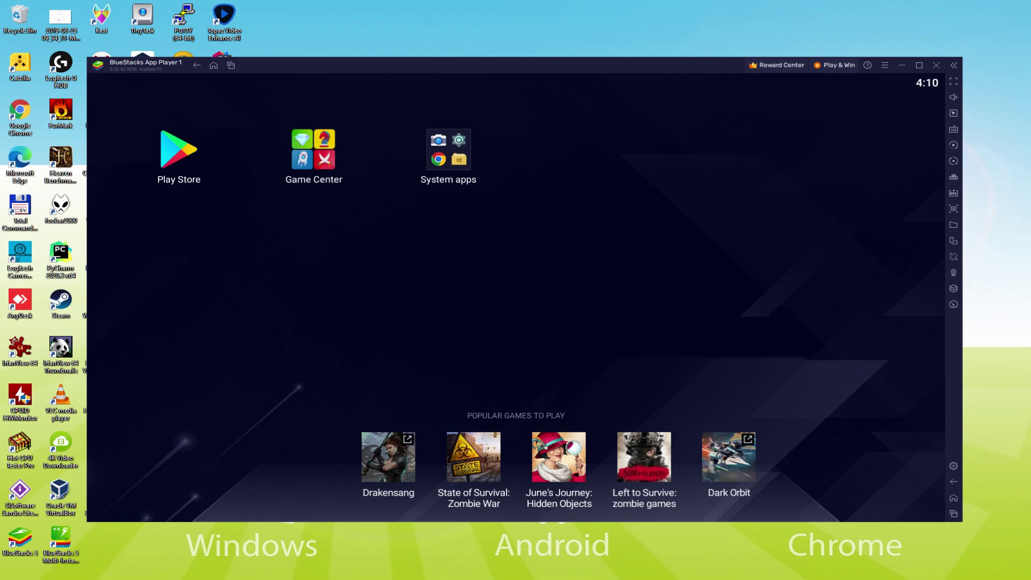
- Open the Play Store, agree to Google's terms, toggle the Google Drive backup option and accept the Google services settings
{"action": "left_click", "coordinate": [182, 155]}
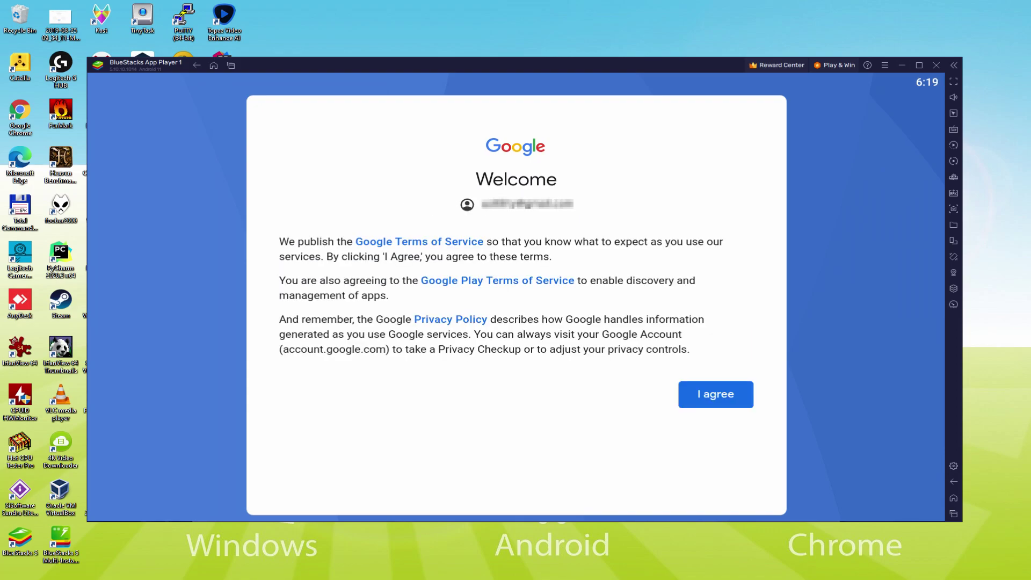
{"action": "left_click", "coordinate": [715, 398]}
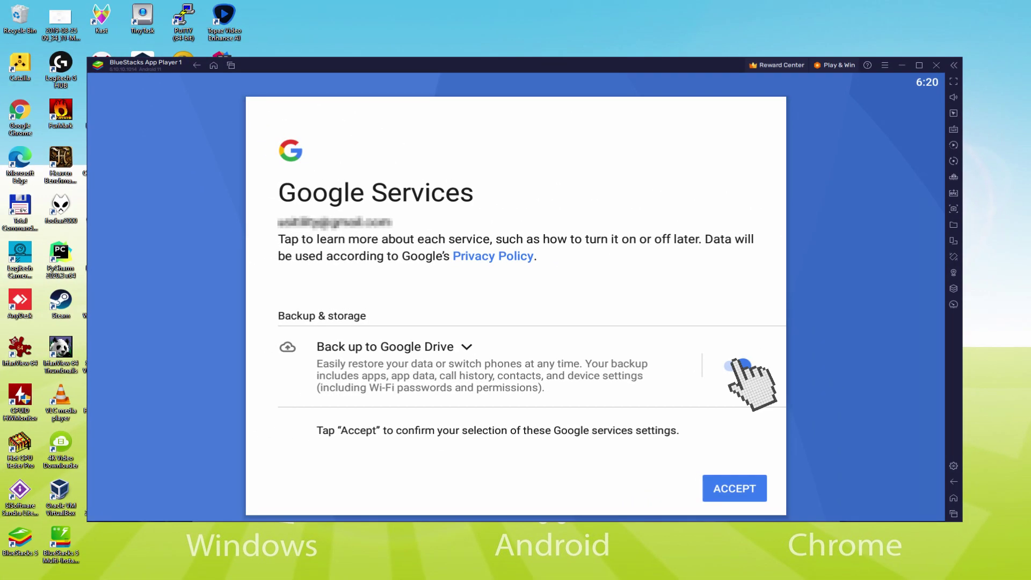
{"action": "left_click", "coordinate": [741, 365]}
{"action": "left_click", "coordinate": [735, 488]}
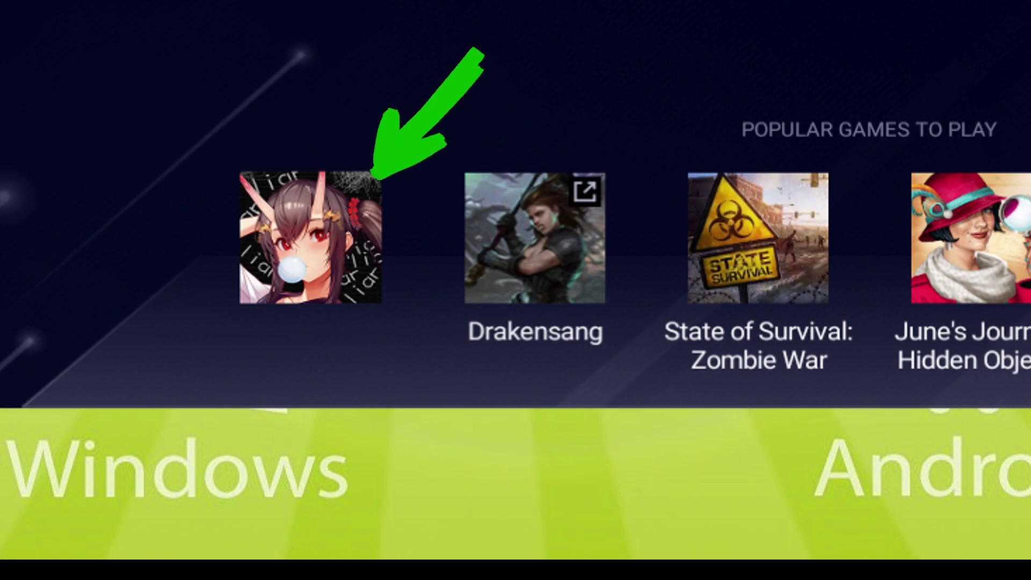
- Install Evertale from its Play Store page and launch it from the emulator's home screen
{"action": "left_click", "coordinate": [303, 239]}
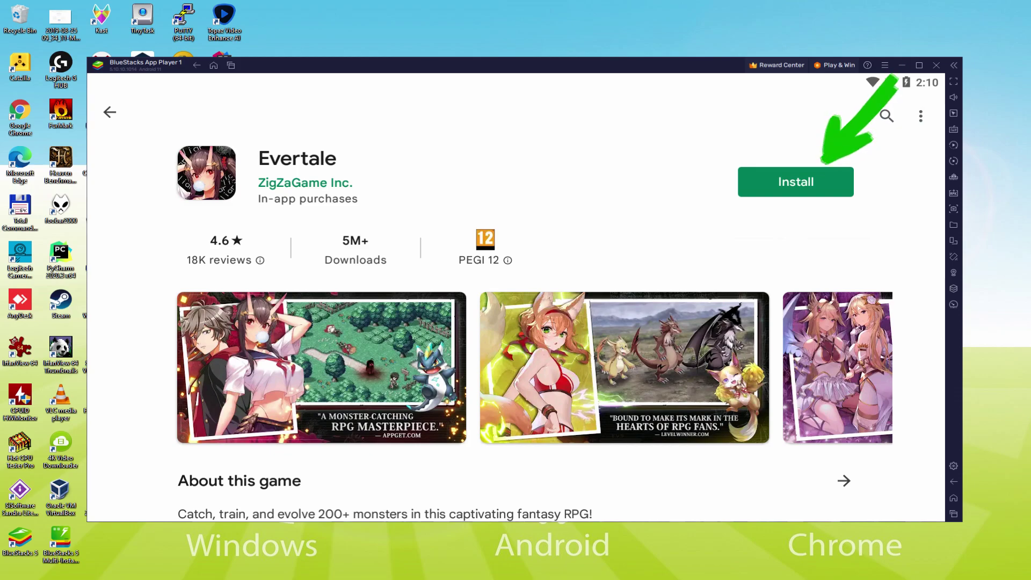
{"action": "left_click", "coordinate": [838, 183]}
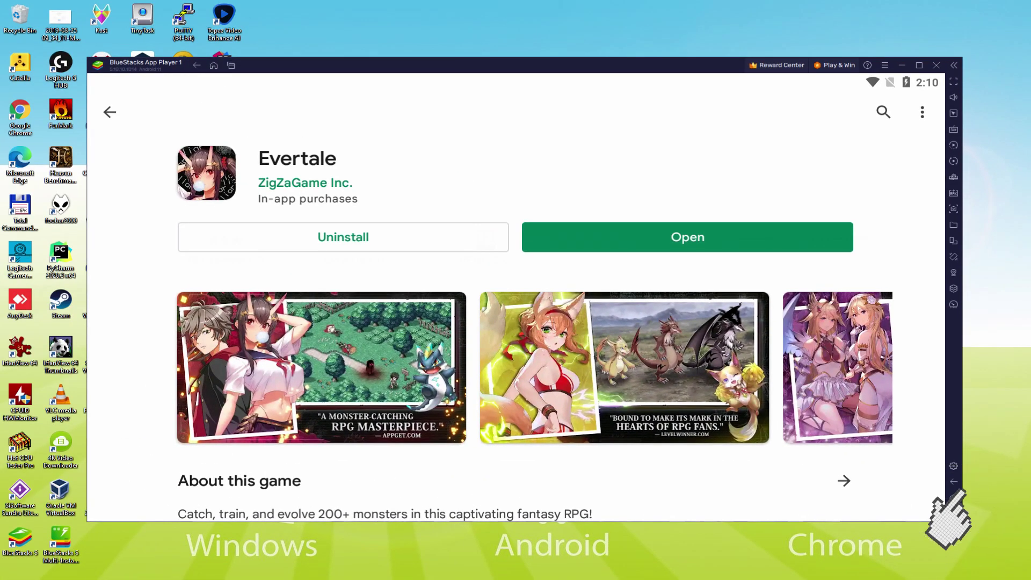
{"action": "left_click", "coordinate": [881, 359]}
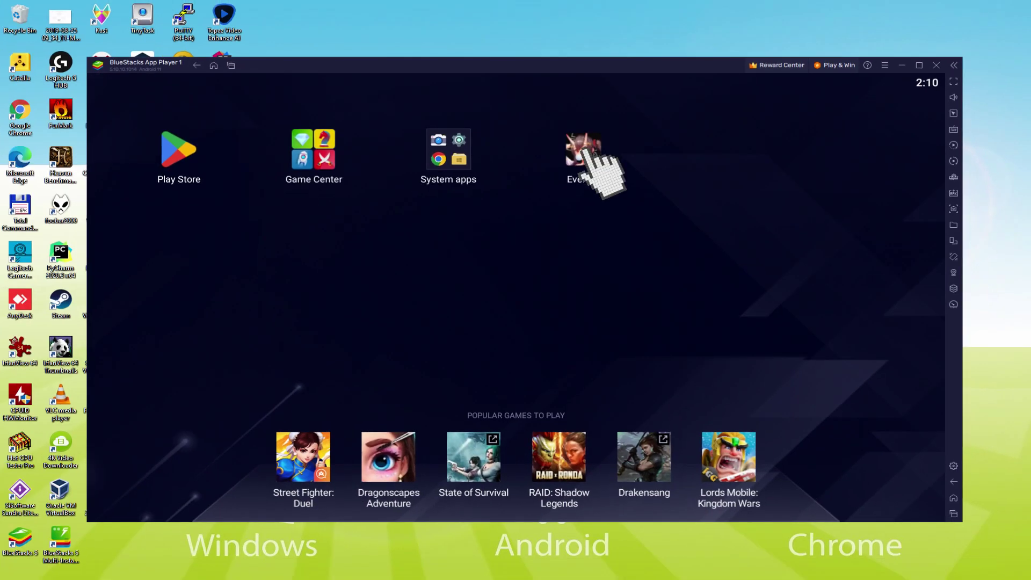
{"action": "left_click", "coordinate": [285, 371]}
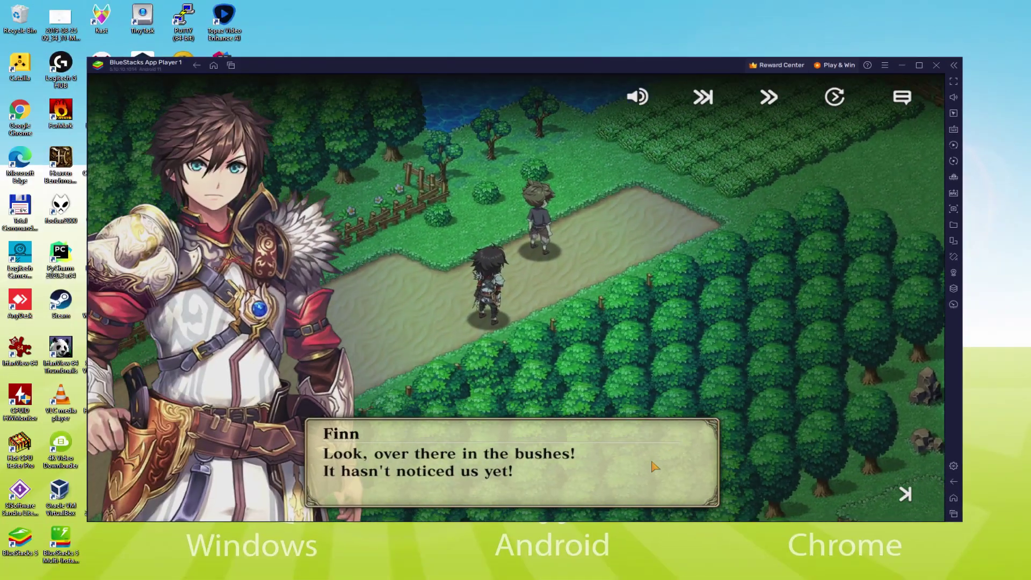
- Advance the dialogue between Finn and Elran and dismiss the tip about Unique monsters in shaking bushes
{"action": "left_click", "coordinate": [666, 473]}
{"action": "left_click", "coordinate": [667, 480]}
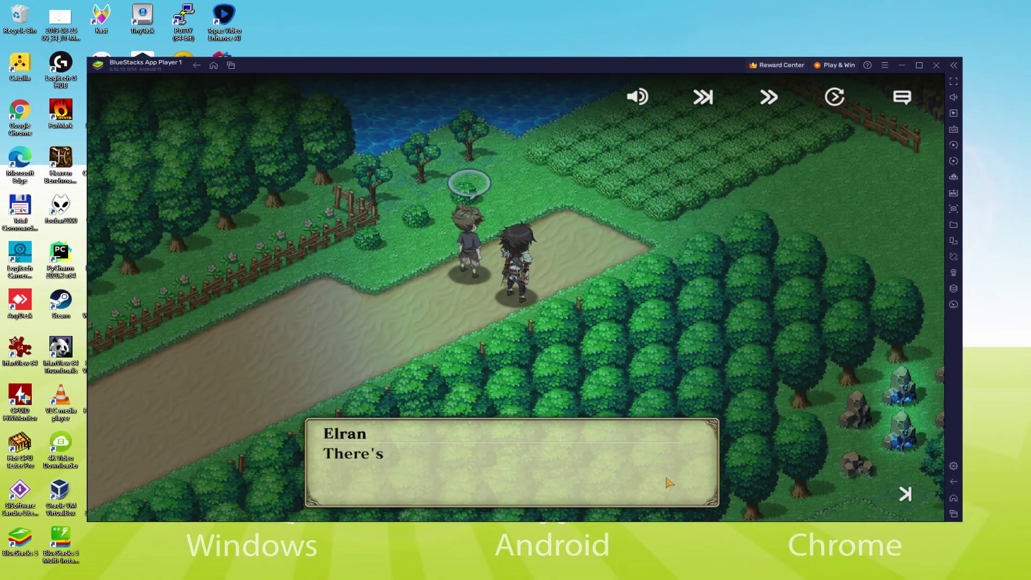
{"action": "left_click", "coordinate": [667, 481]}
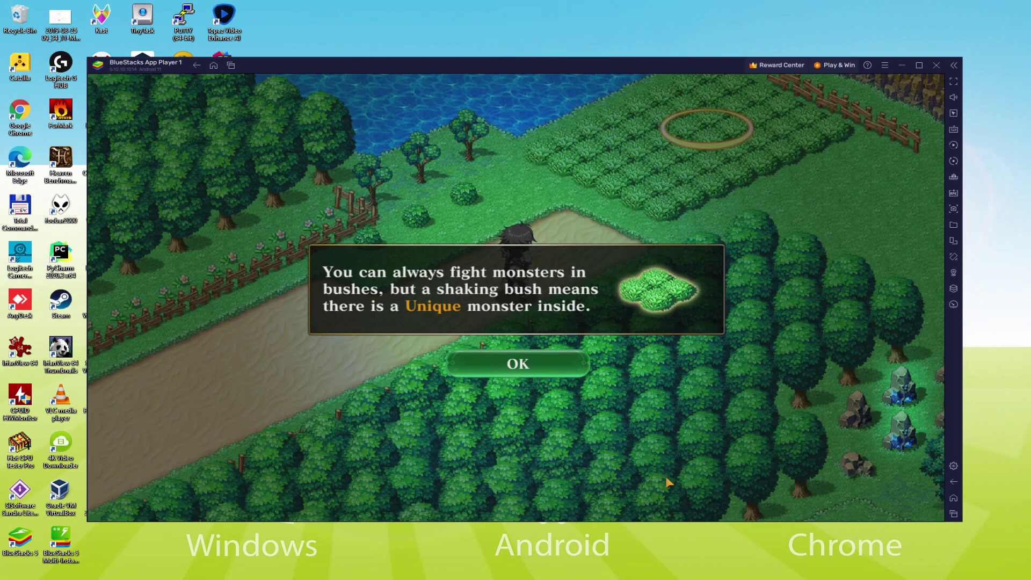
{"action": "left_click", "coordinate": [542, 361]}
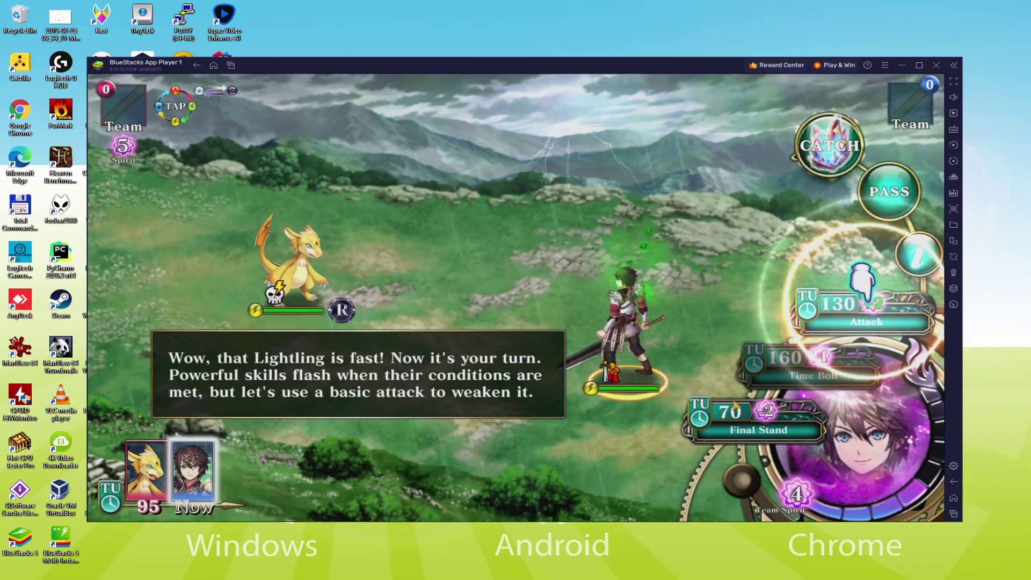
- Weaken the Lightling with the basic Attack, catch it and continue past the victory screen
{"action": "left_click", "coordinate": [881, 322]}
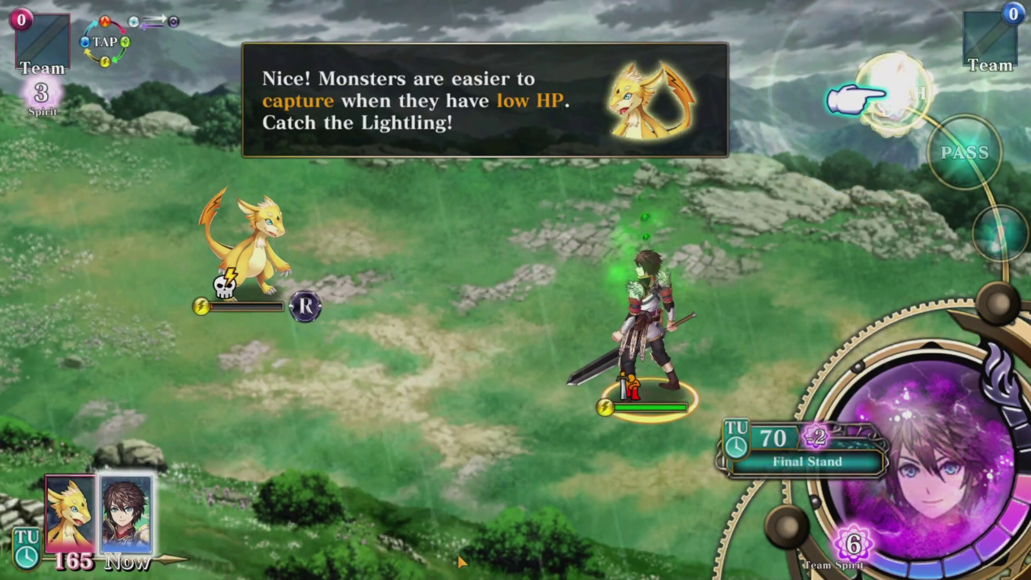
{"action": "left_click", "coordinate": [896, 69]}
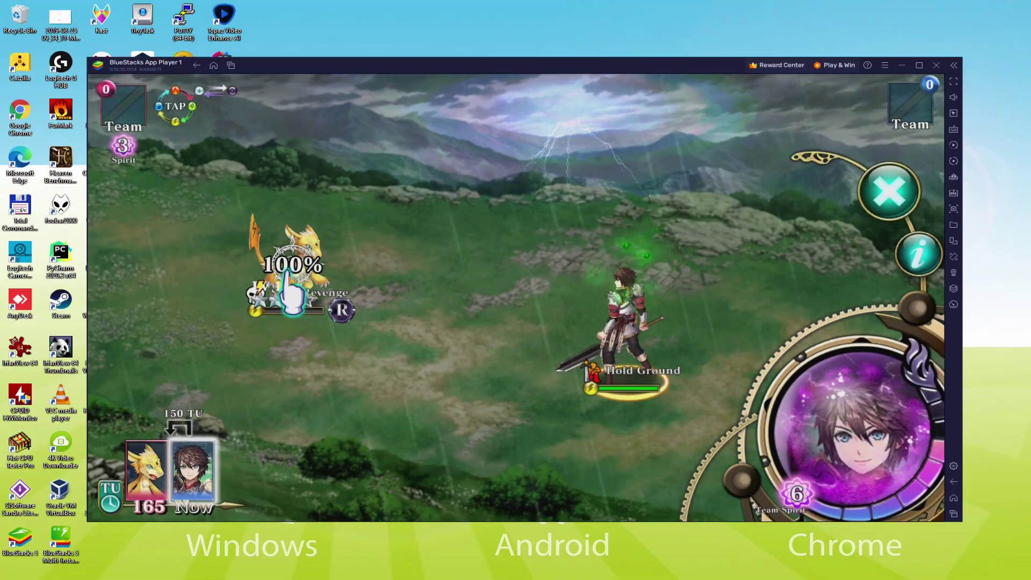
{"action": "left_click", "coordinate": [293, 279]}
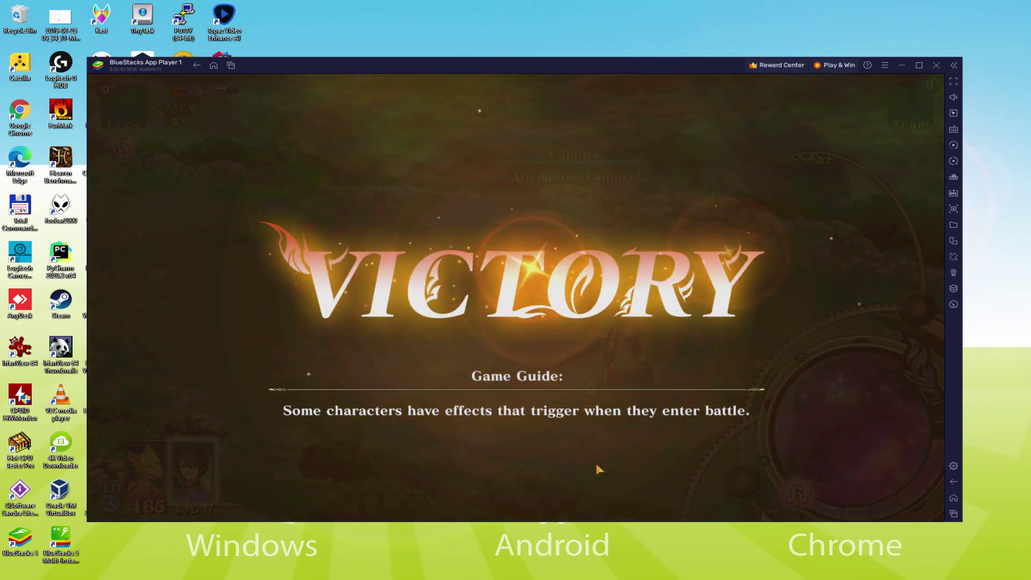
{"action": "left_click", "coordinate": [598, 469]}
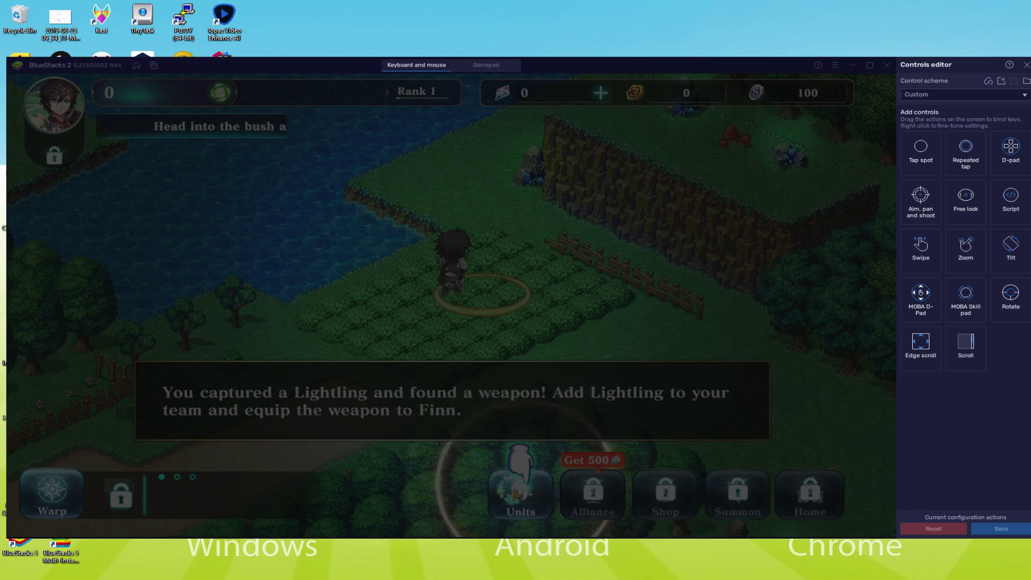
- Add Lightling to the Story Team and equip Finn with the found weapon, saving the team and returning to the map
{"action": "left_click", "coordinate": [515, 493]}
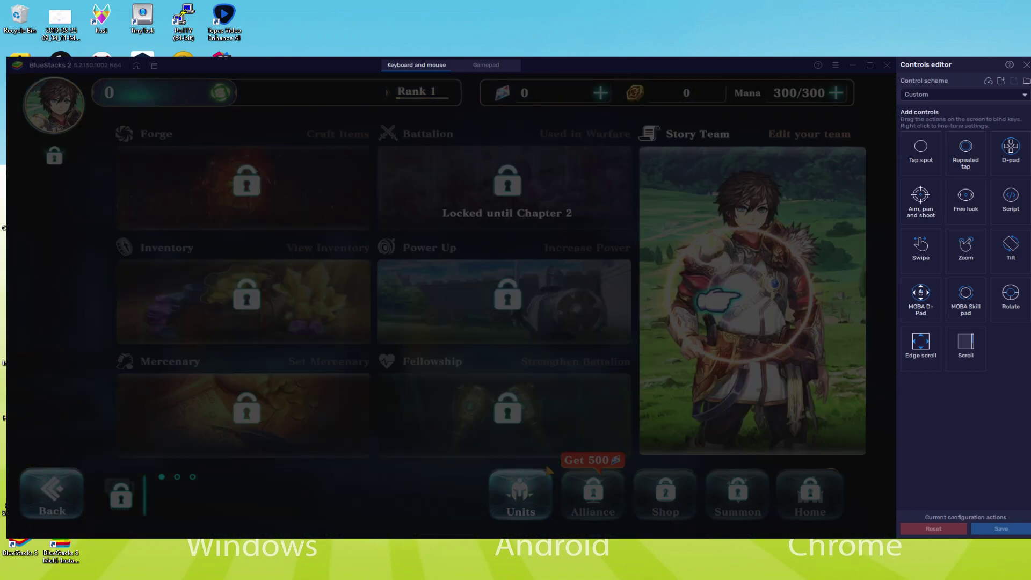
{"action": "left_click", "coordinate": [721, 399]}
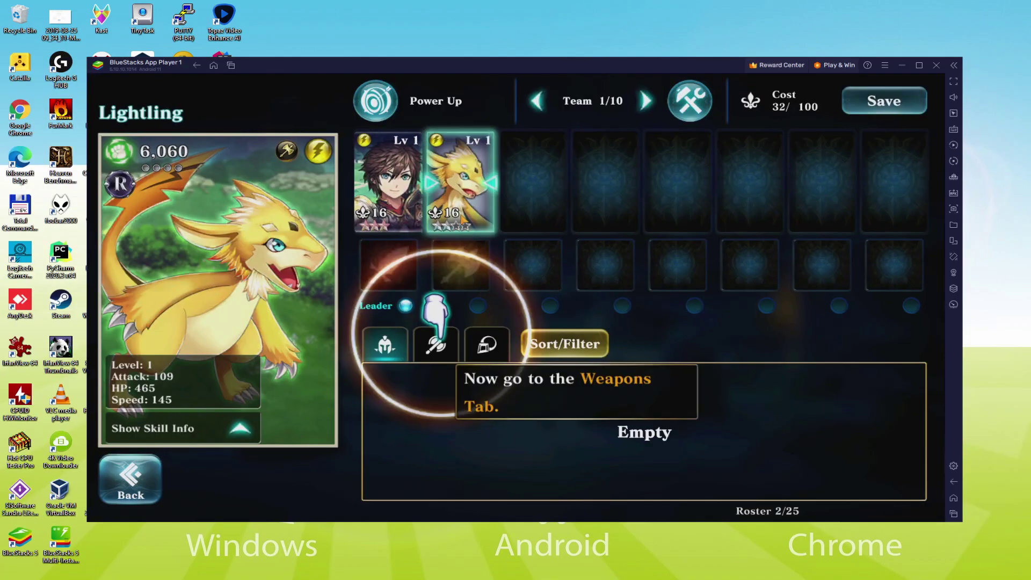
{"action": "left_click", "coordinate": [436, 344]}
{"action": "left_click_drag", "start_coordinate": [408, 408], "coordinate": [405, 261]}
{"action": "left_click", "coordinate": [884, 101]}
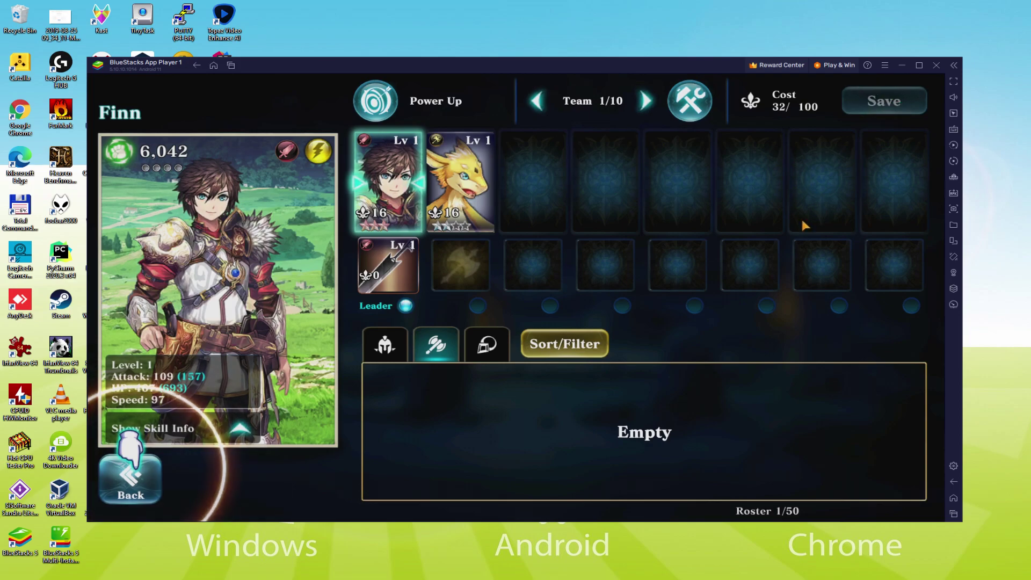
{"action": "left_click", "coordinate": [131, 478]}
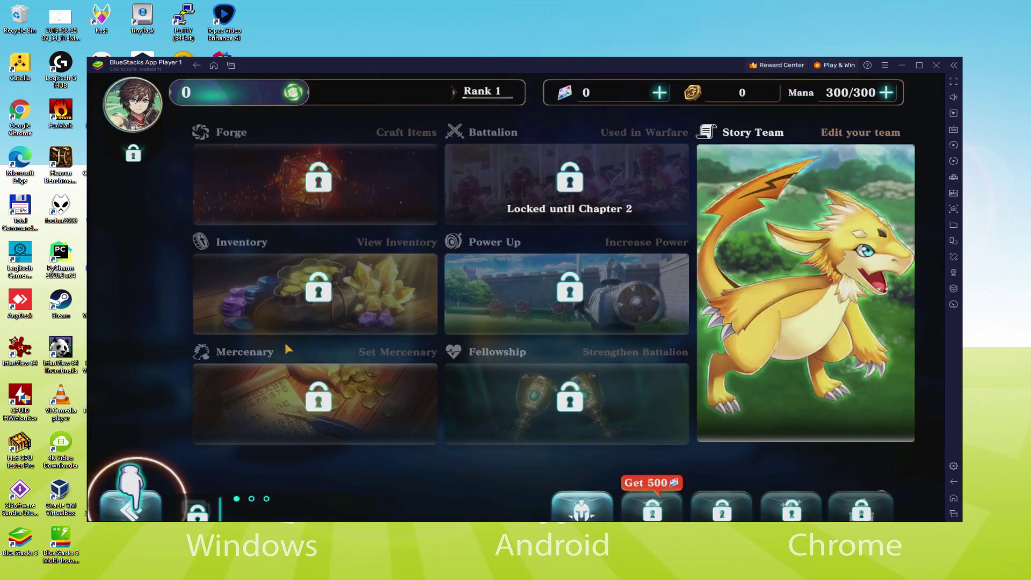
{"action": "left_click", "coordinate": [138, 480]}
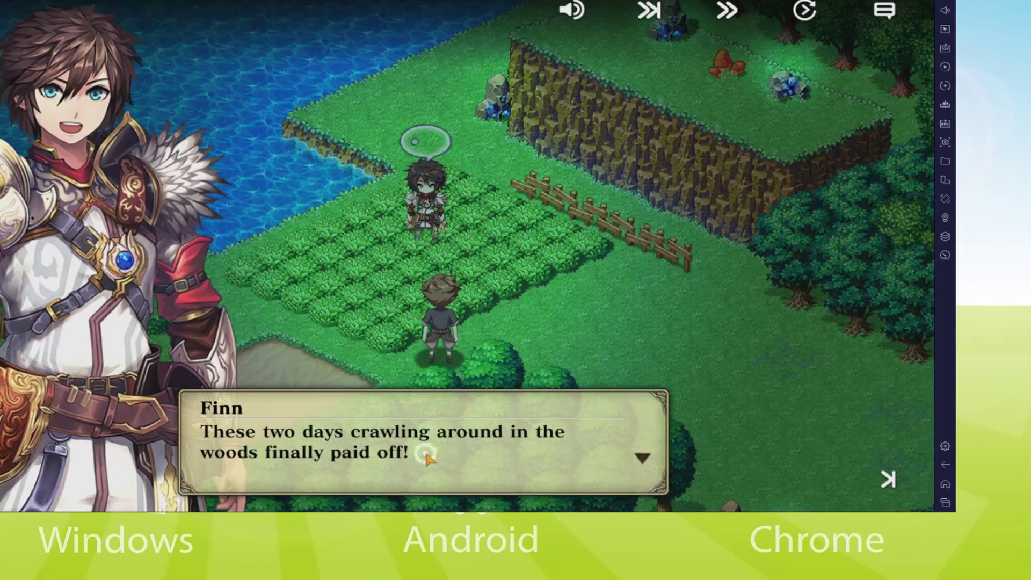
- Advance Finn's story scenes to the rock monster battle and start its tutorial on using skills
{"action": "left_click", "coordinate": [873, 272]}
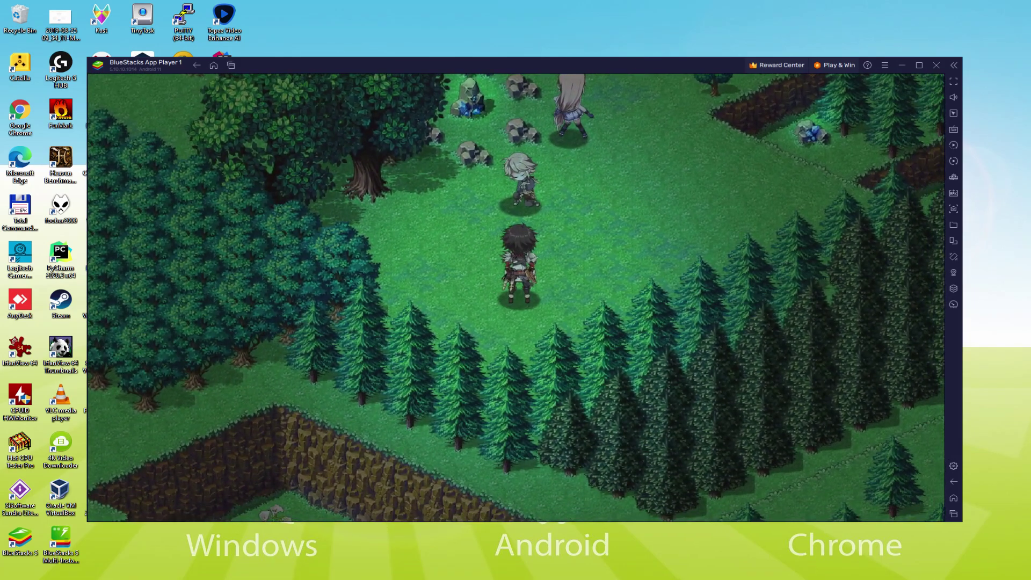
{"action": "left_click", "coordinate": [626, 467]}
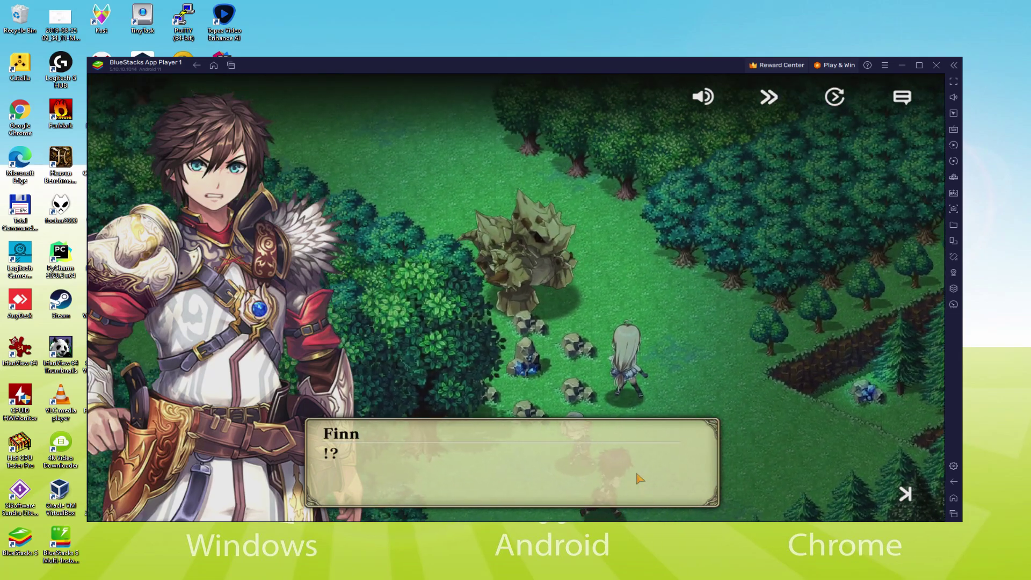
{"action": "left_click", "coordinate": [638, 476]}
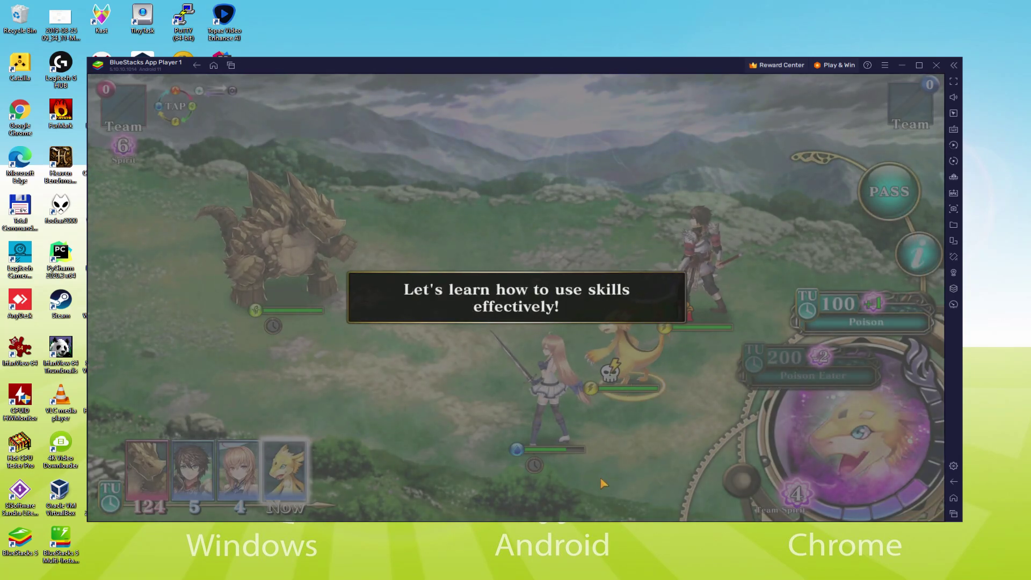
{"action": "left_click", "coordinate": [603, 483]}
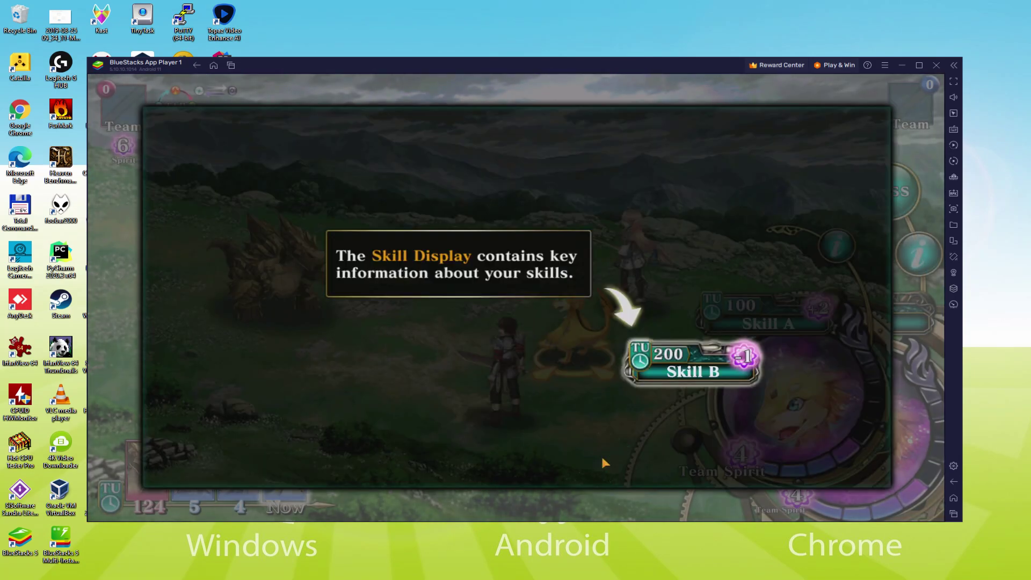
- Advance through the Skill Display tutorial tips and return to the rock monster battle
{"action": "left_click", "coordinate": [604, 461]}
{"action": "left_click", "coordinate": [602, 458]}
{"action": "left_click", "coordinate": [602, 457]}
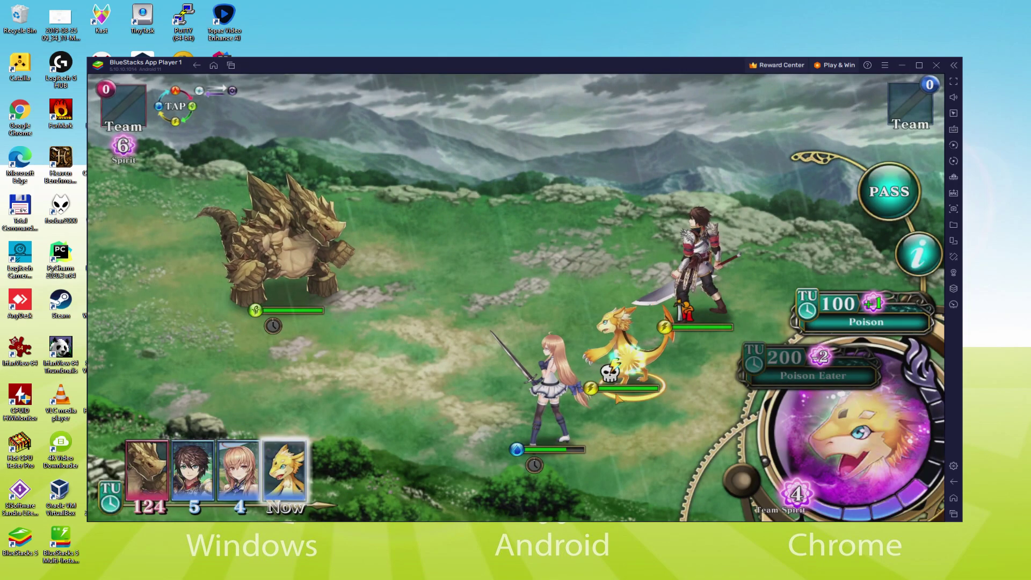
- Check the status details of Lightling and the long-haired swordswoman, closing each unit's details
{"action": "left_click", "coordinate": [614, 420]}
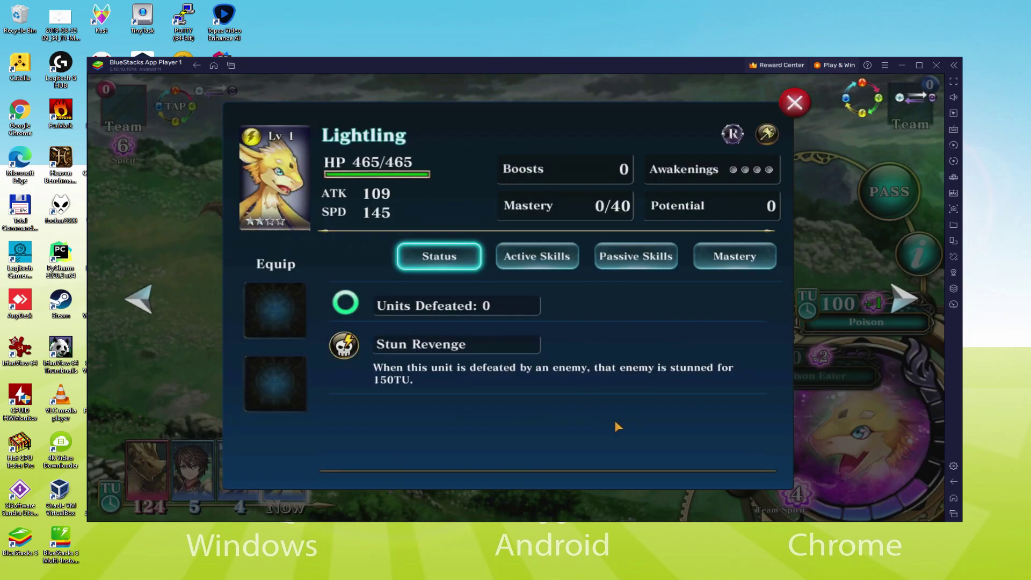
{"action": "left_click", "coordinate": [794, 102]}
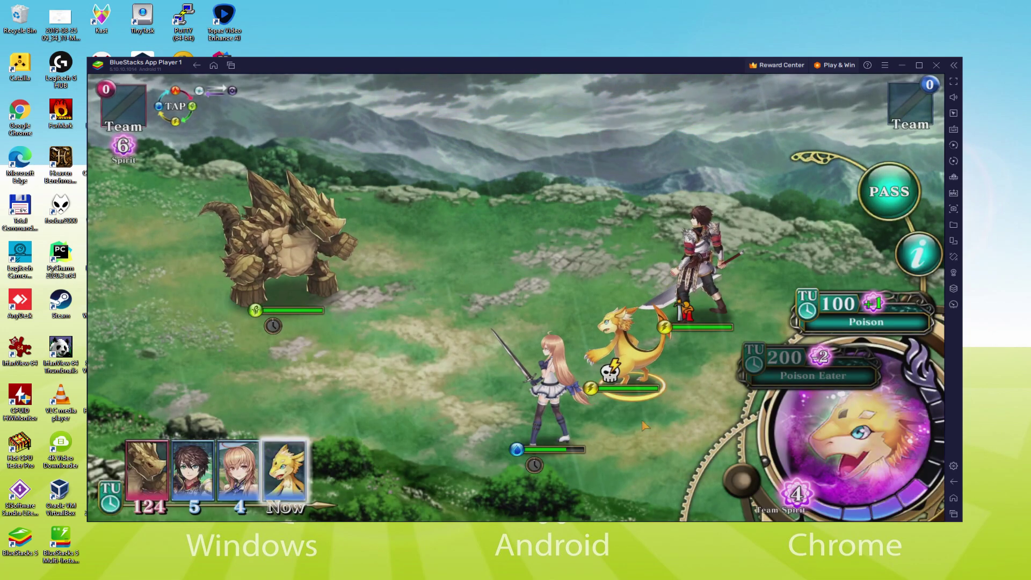
{"action": "left_click", "coordinate": [239, 472]}
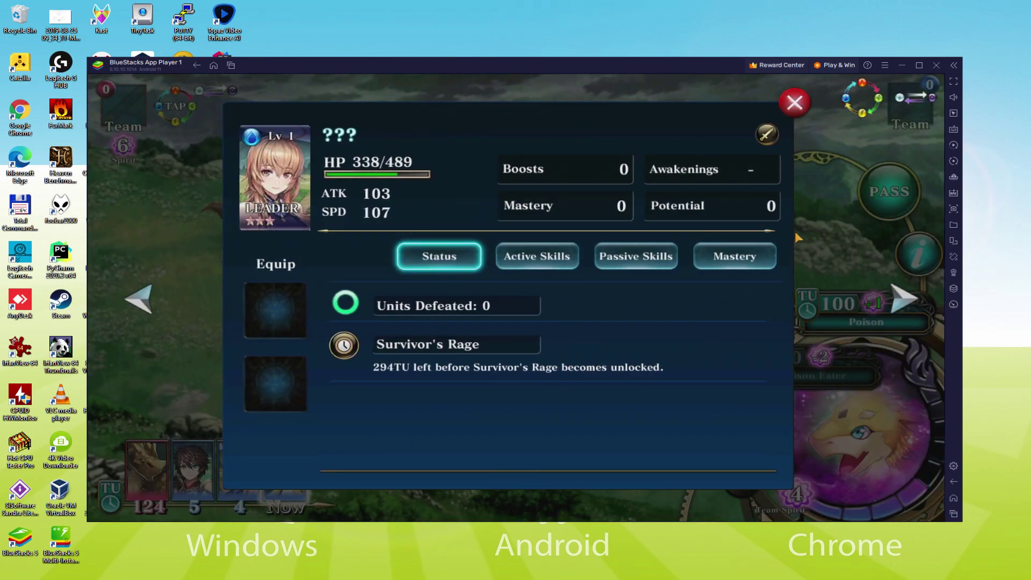
{"action": "left_click", "coordinate": [794, 103]}
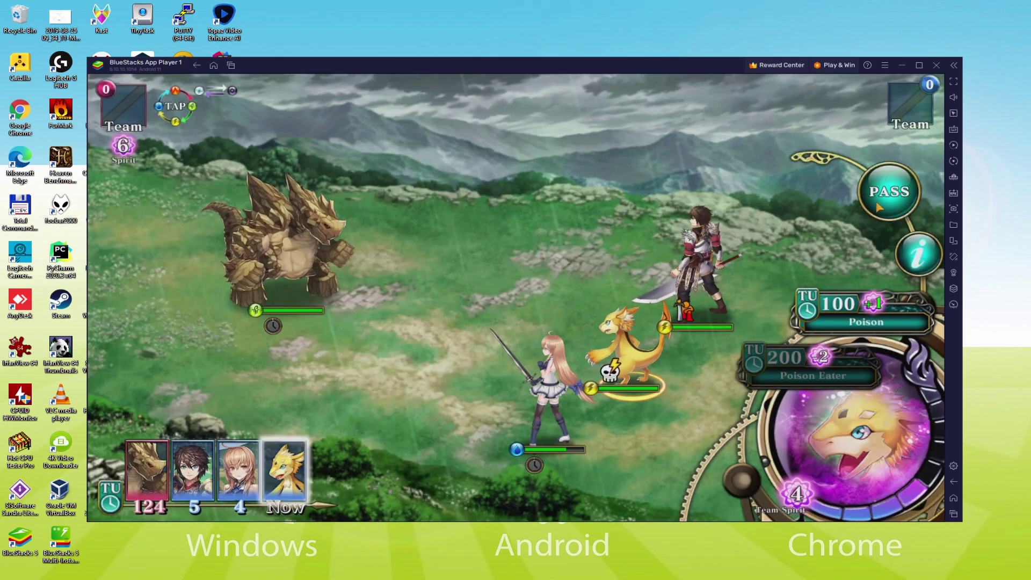
- Use Lightling's Poison on the rock monster and strike it with the swordswoman's basic Attack
{"action": "left_click", "coordinate": [881, 327]}
{"action": "left_click", "coordinate": [309, 278]}
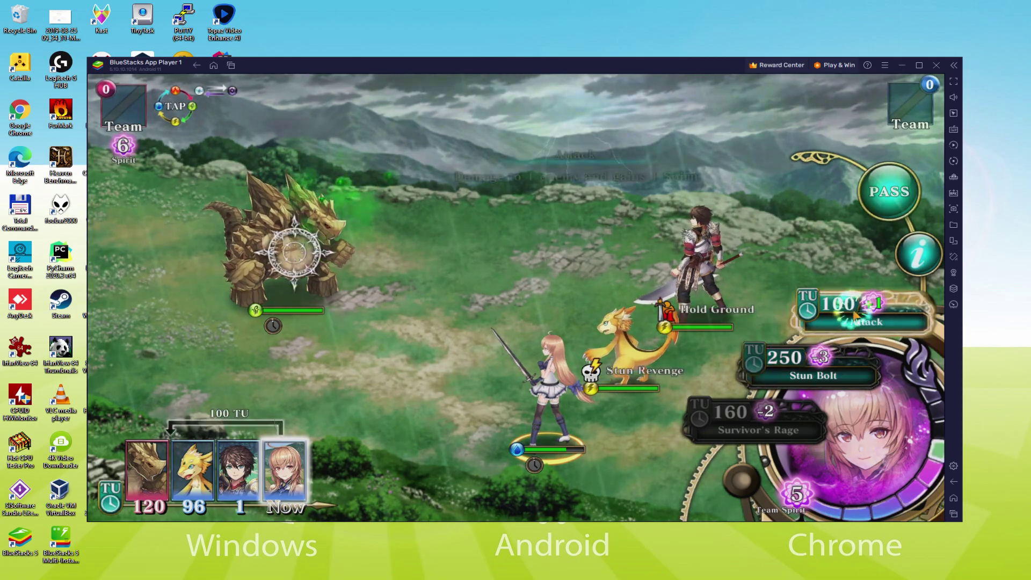
{"action": "left_click", "coordinate": [866, 319]}
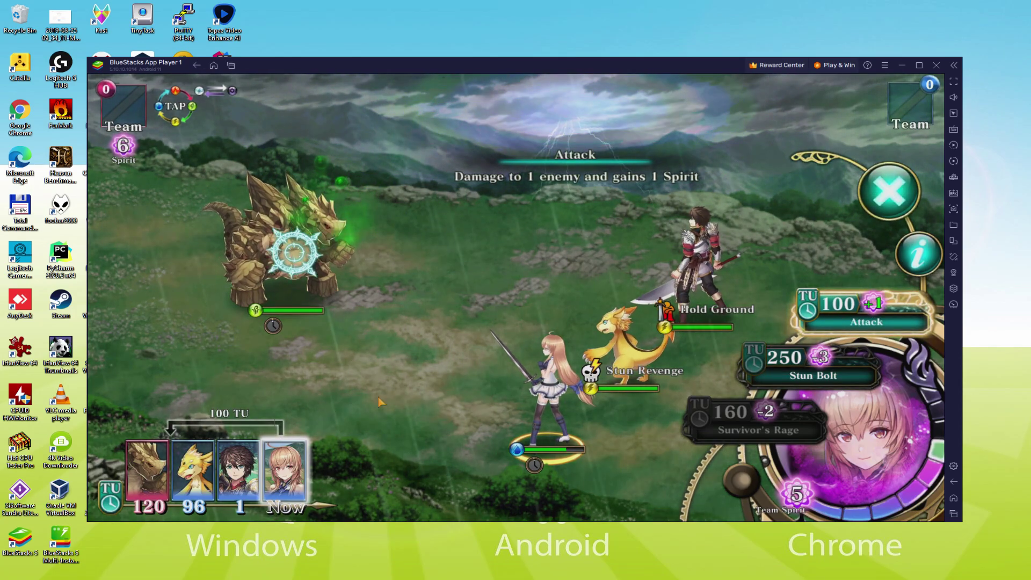
{"action": "left_click", "coordinate": [284, 253]}
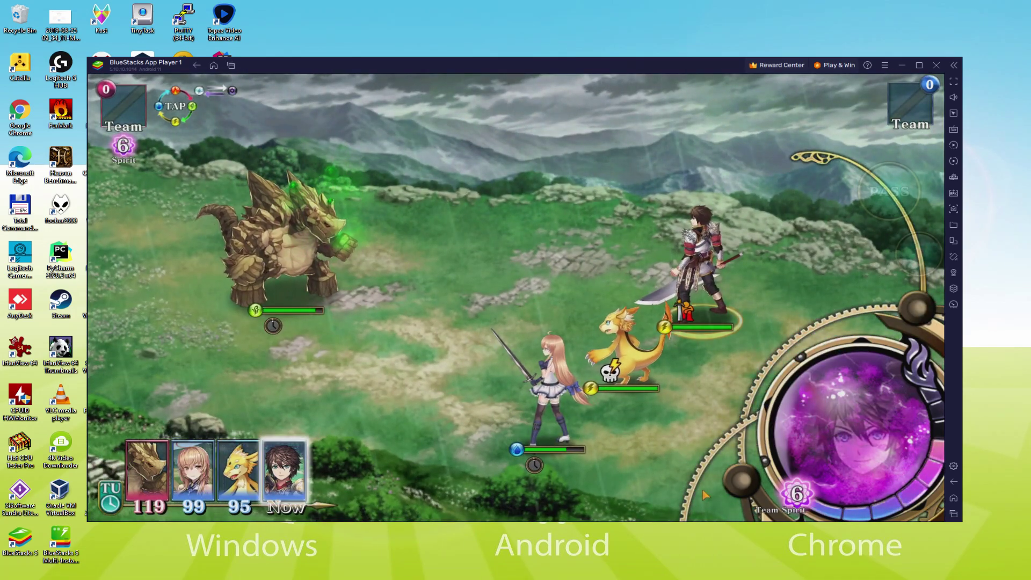
- Hit the rock monster with Finn's basic Attack, followed by Lightling's Poison Eater
{"action": "left_click", "coordinate": [866, 320]}
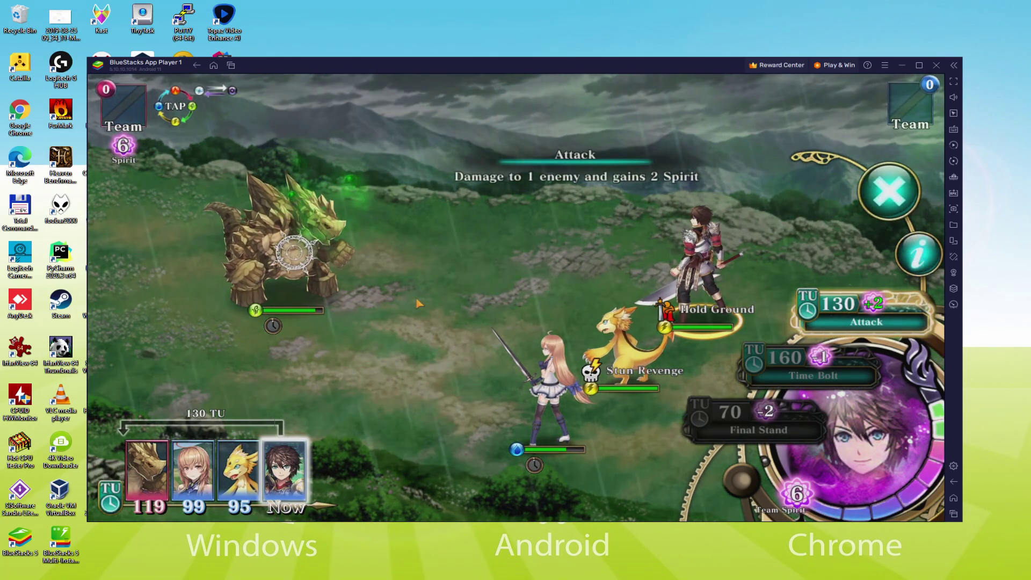
{"action": "left_click", "coordinate": [294, 251]}
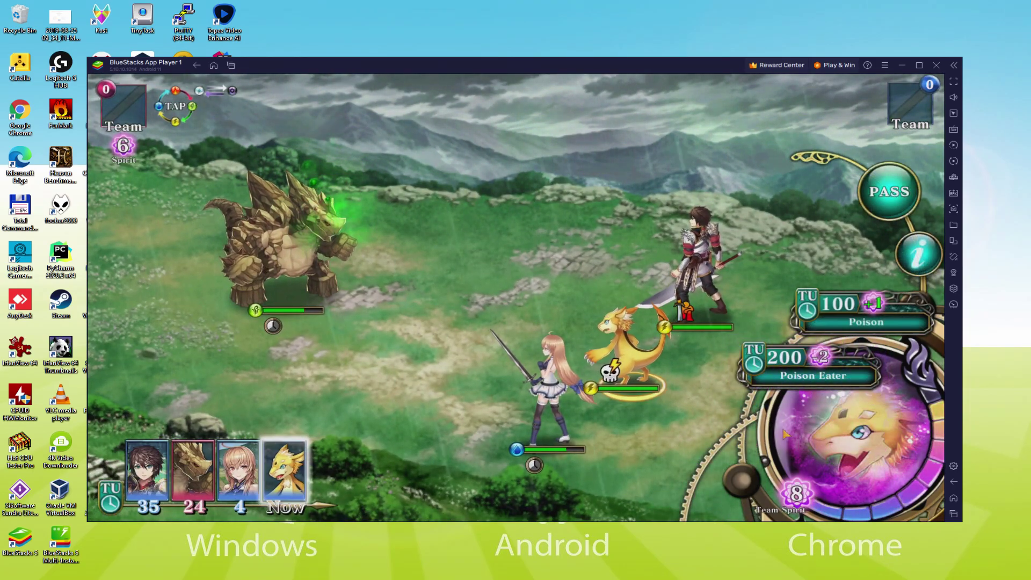
{"action": "left_click", "coordinate": [809, 367]}
{"action": "left_click", "coordinate": [305, 272]}
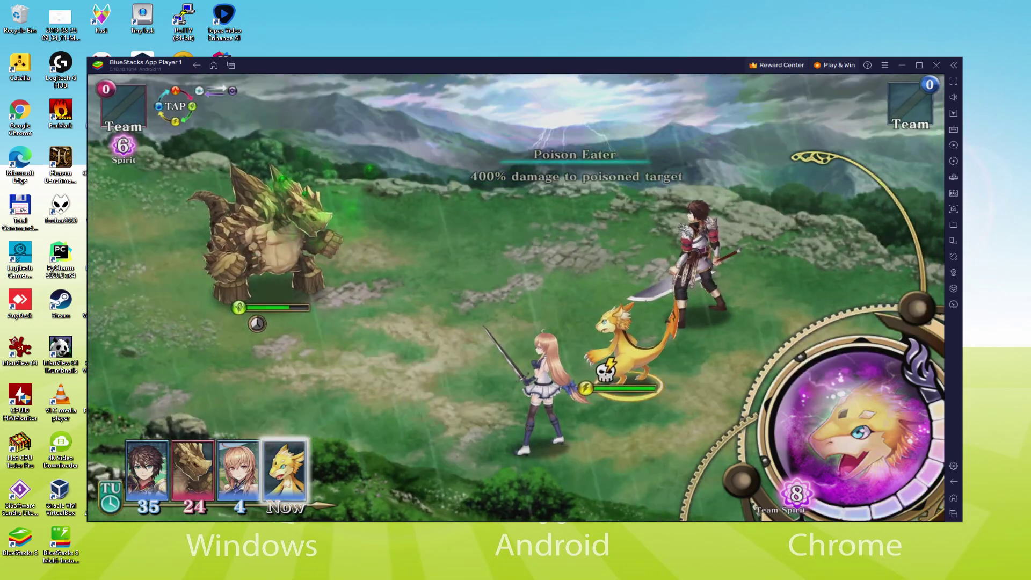